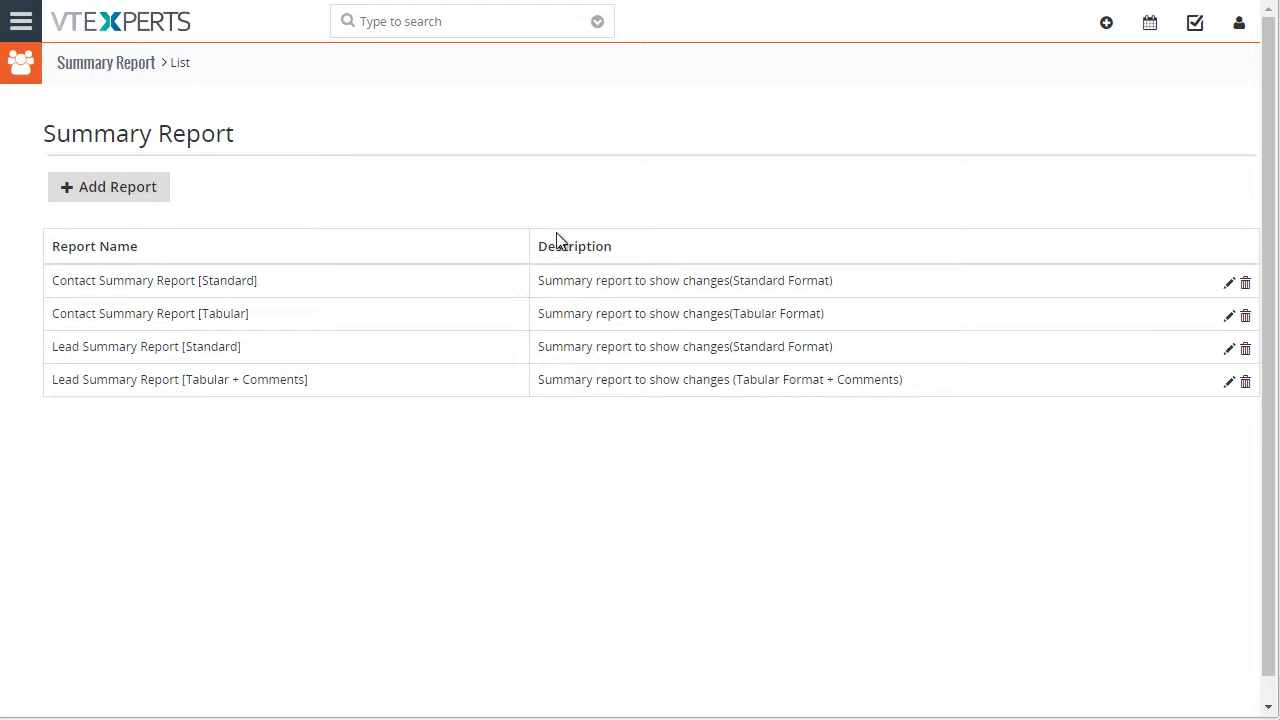
Step: Open the Contact Summary Report [Standard] and review today's note entry
click(215, 282)
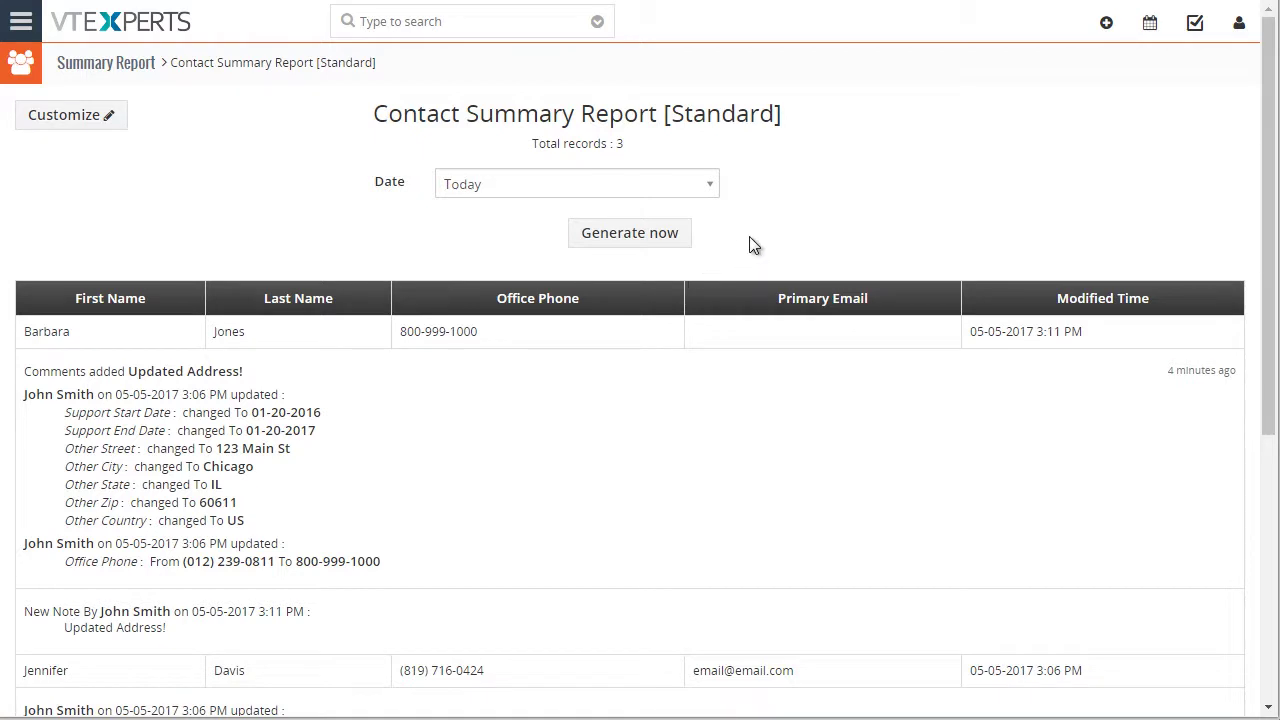
drag(1267, 180, 1268, 240)
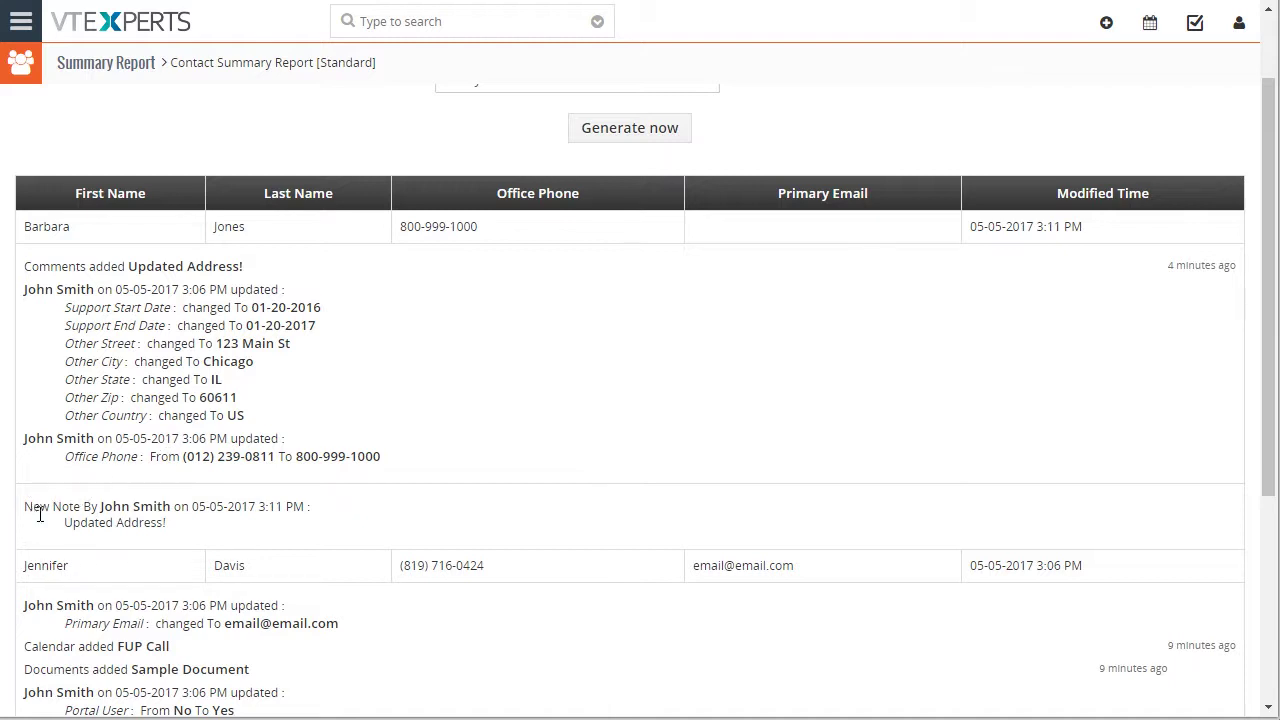
double_click(69, 506)
scroll(249, 562, down, 1)
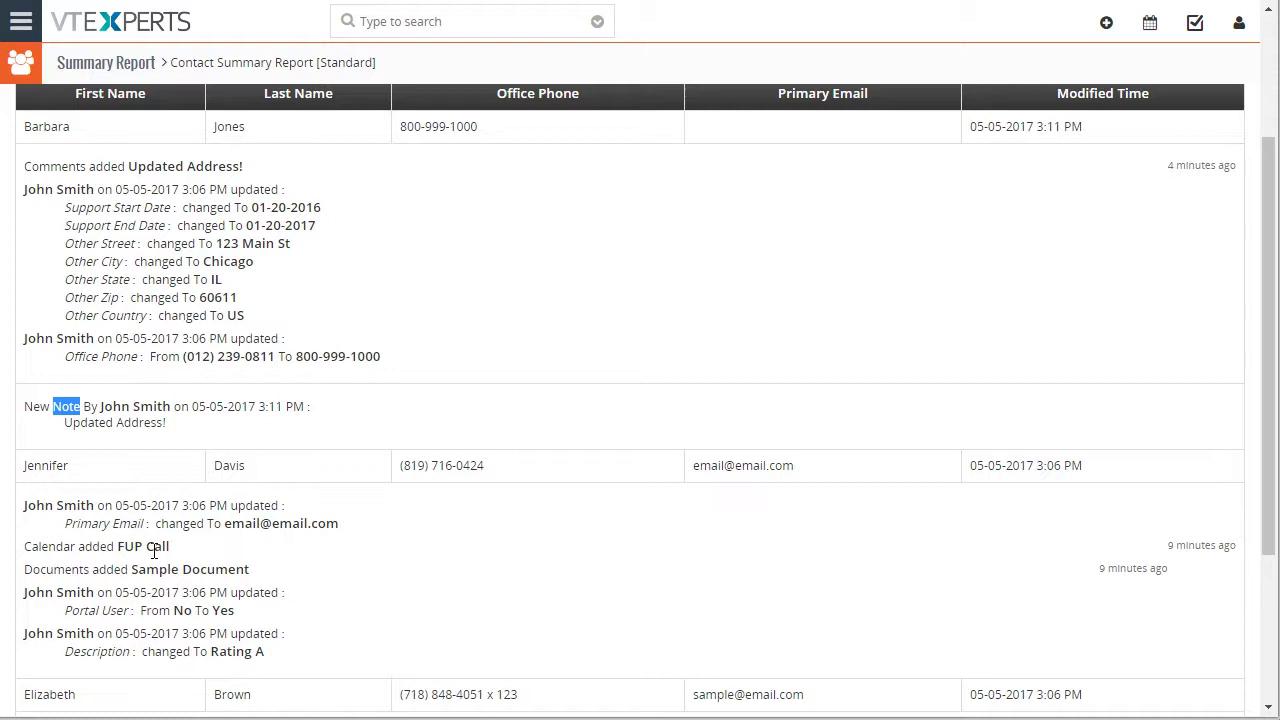
Step: Highlight the calendar and document activity entries, then scroll back to the top of the report
drag(92, 546, 234, 568)
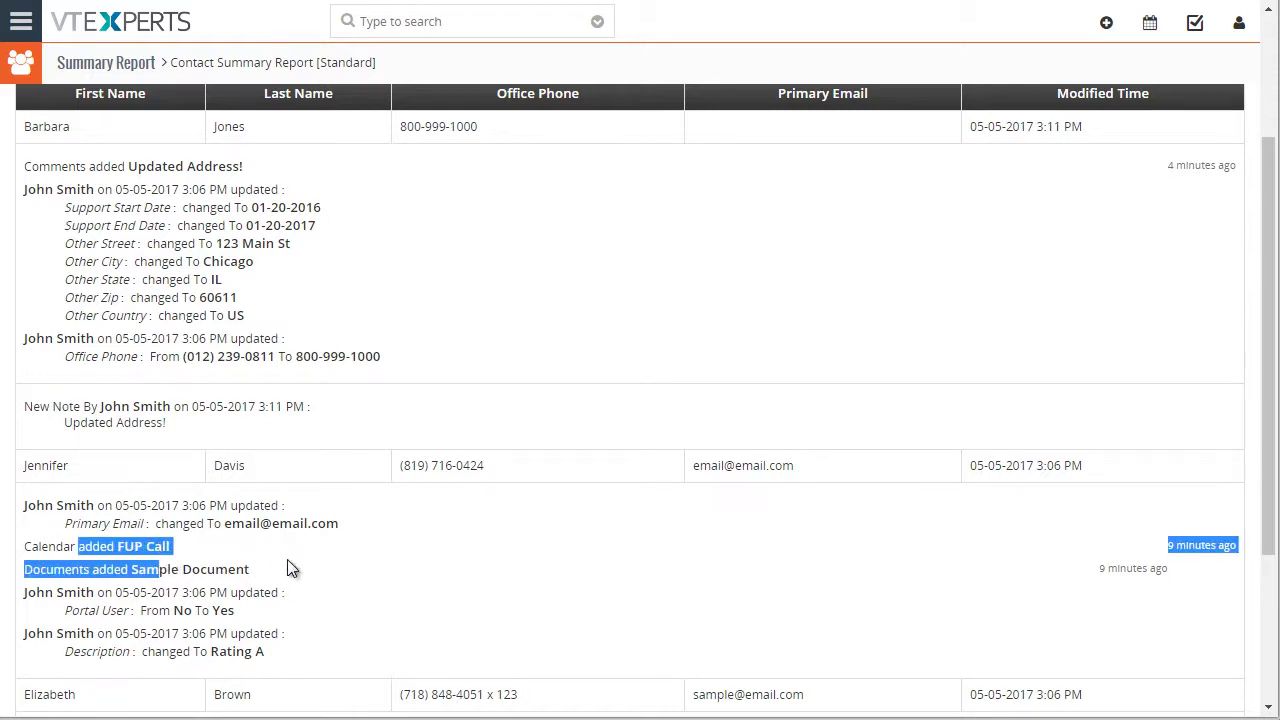
click(238, 568)
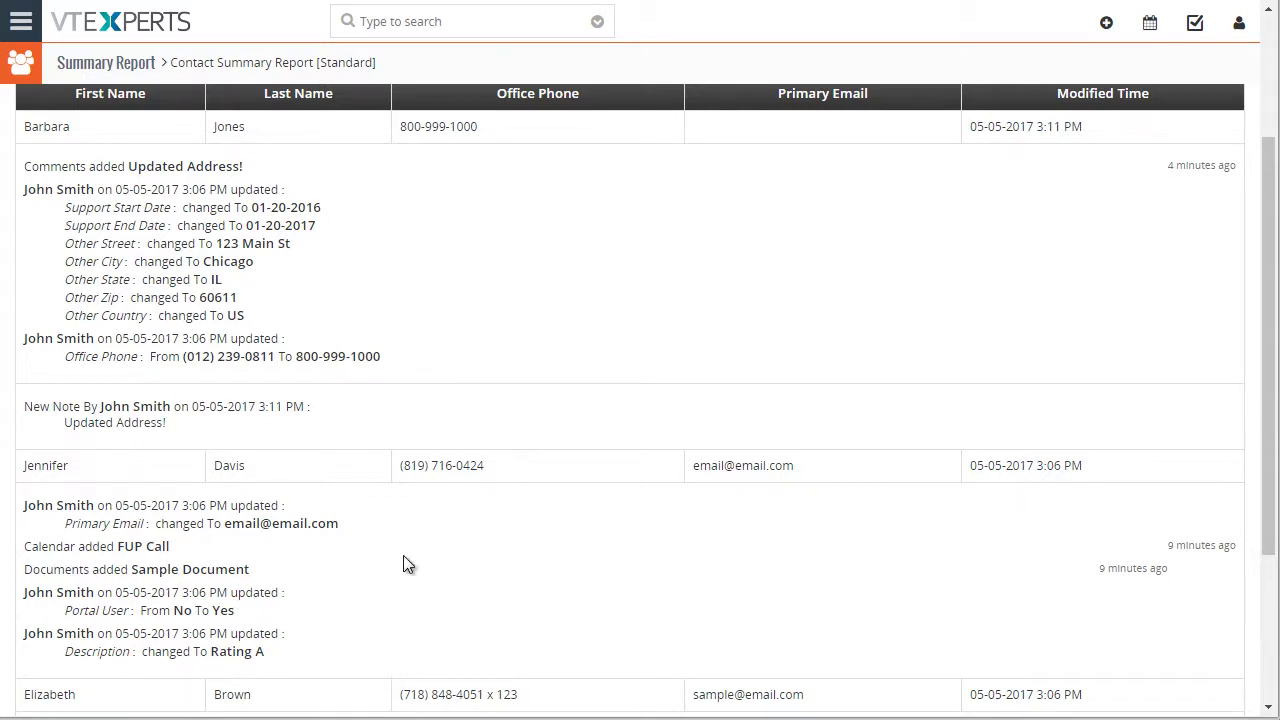
scroll(406, 560, up, 3)
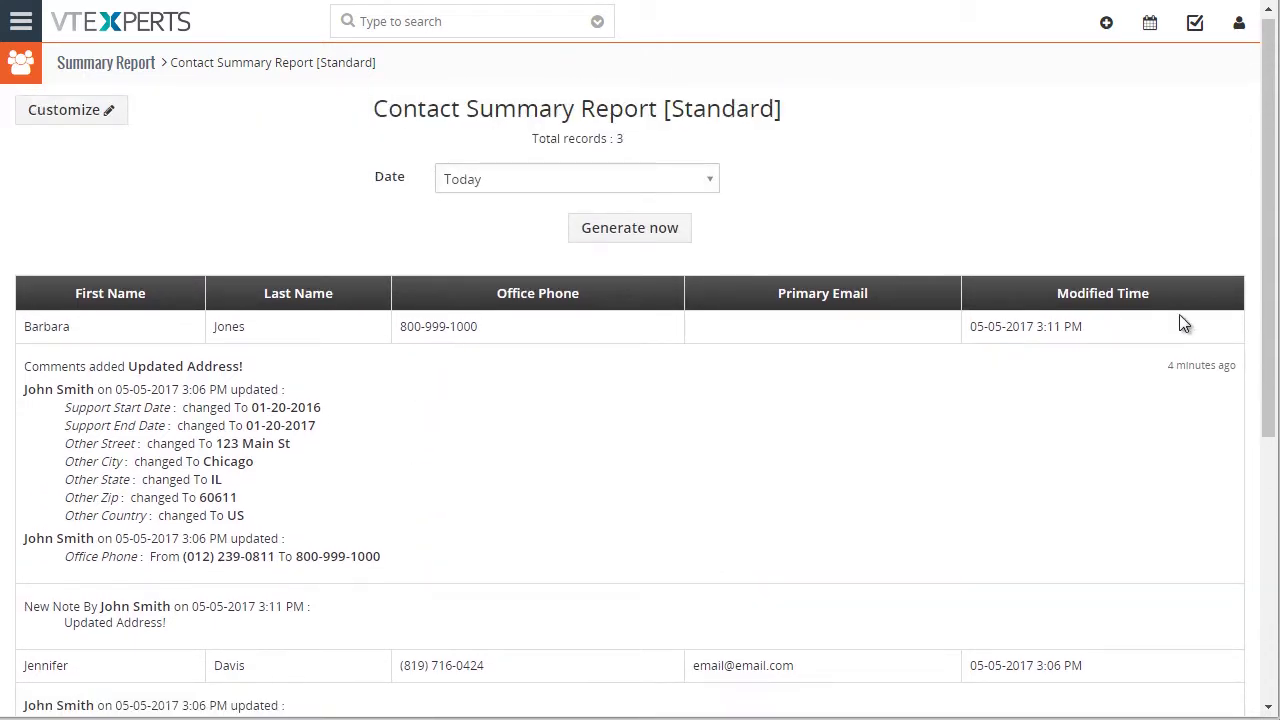
mouse_move(1262, 283)
mouse_down()
mouse_move(1266, 523)
mouse_move(1266, 297)
mouse_up()
click(494, 191)
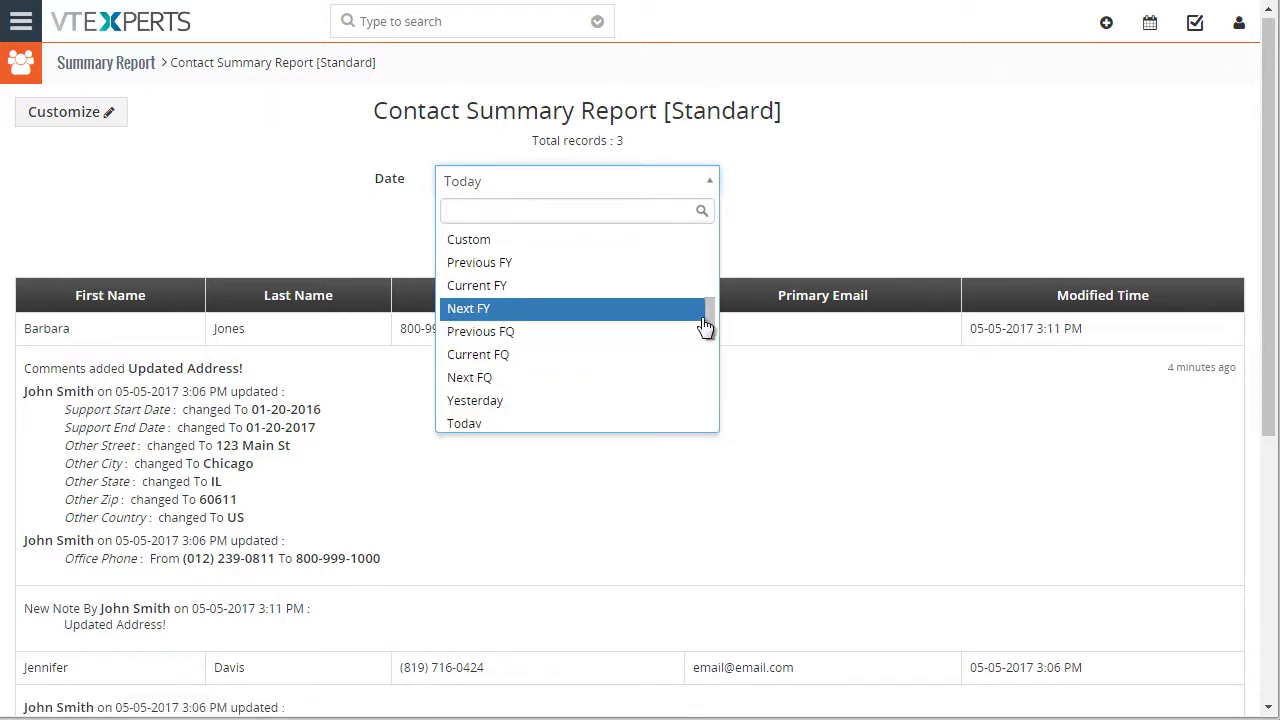
scroll(710, 345, down, 3)
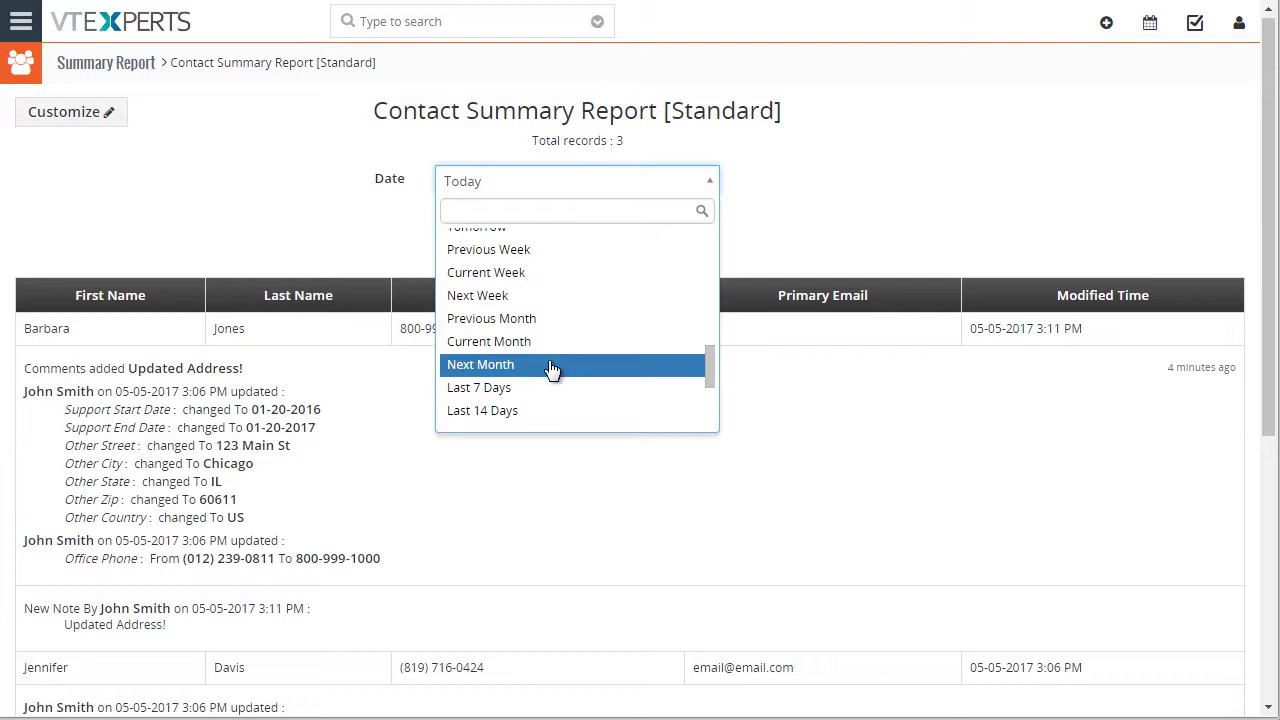
click(363, 222)
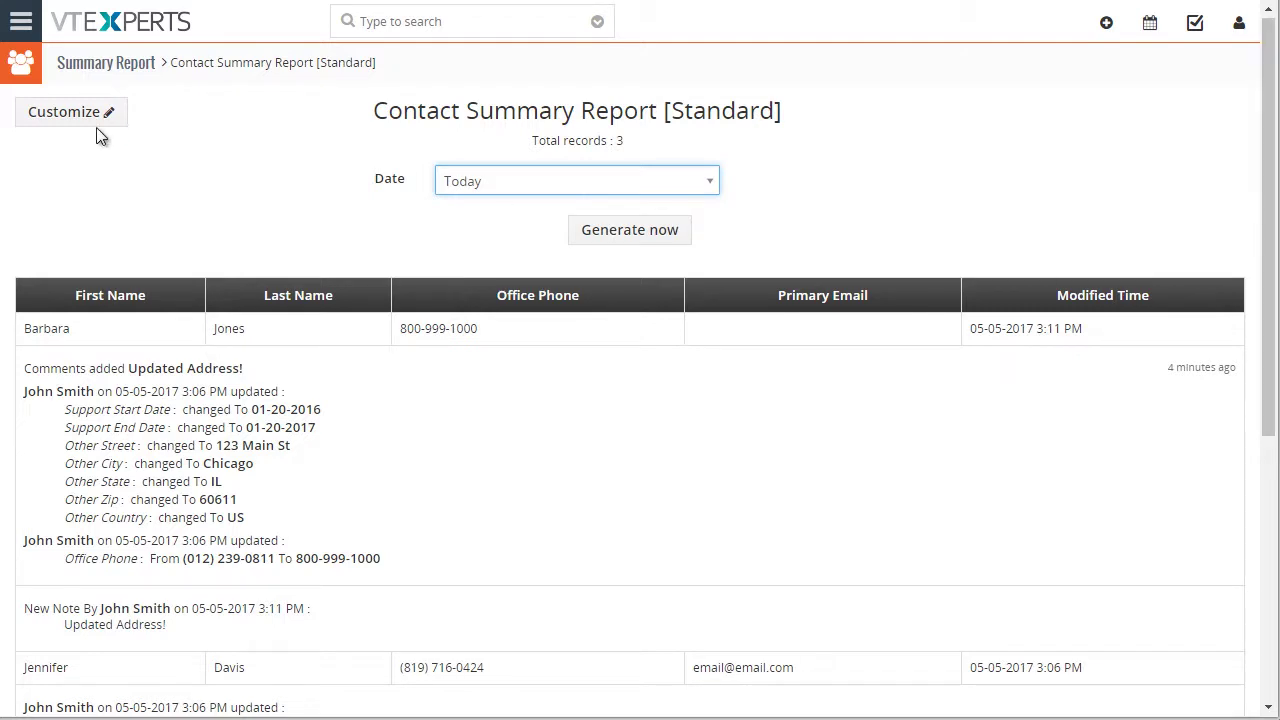
Step: Open the Contact Summary Report [Tabular] and scroll through today's contact field updates
click(146, 66)
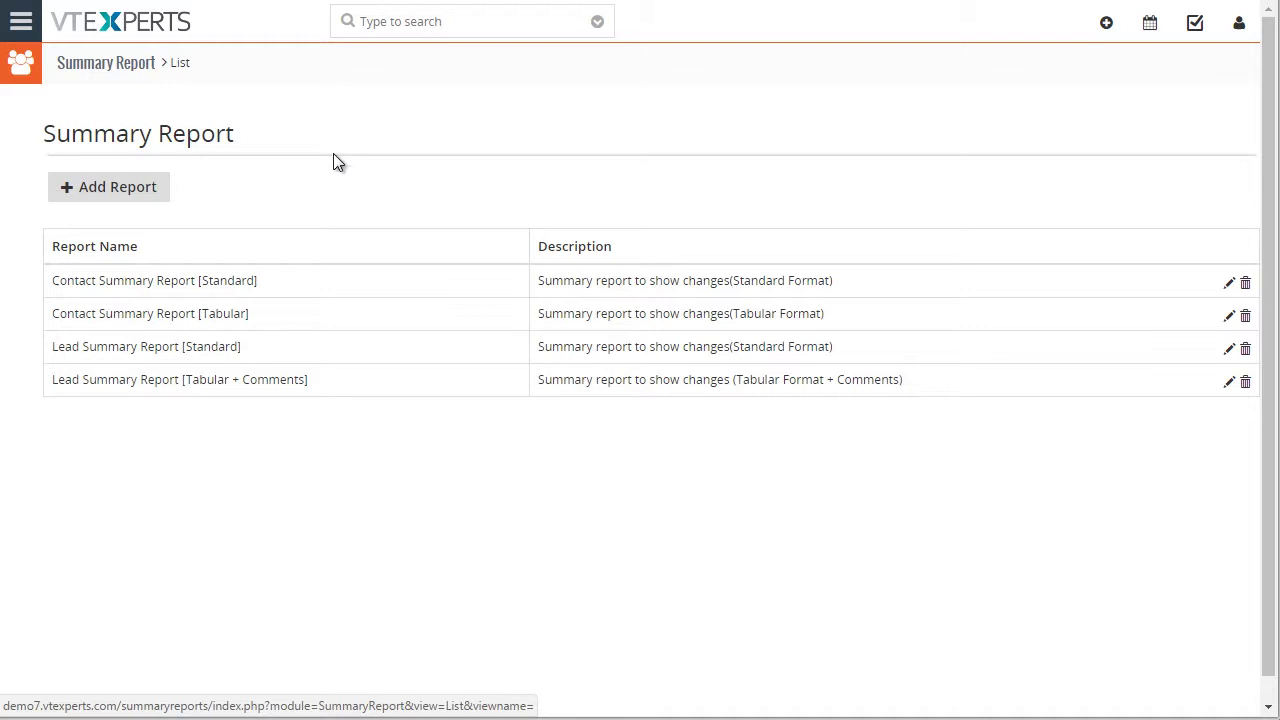
click(229, 315)
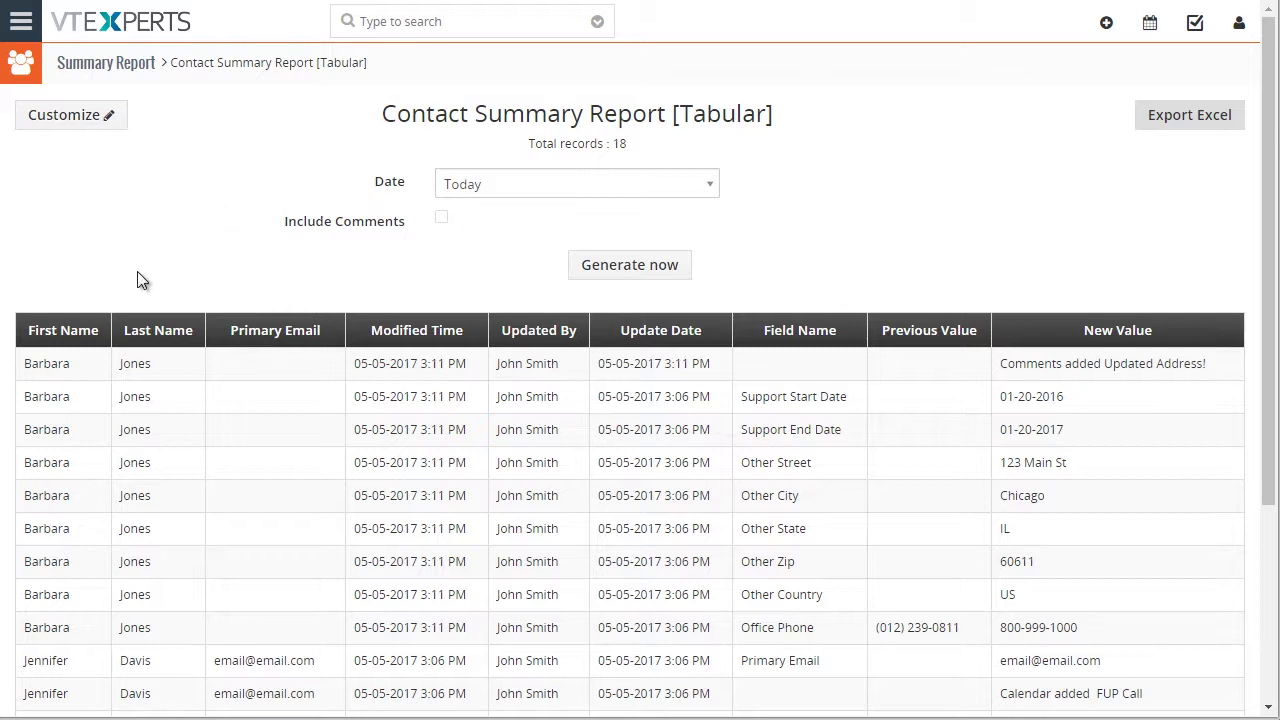
scroll(1264, 240, down, 3)
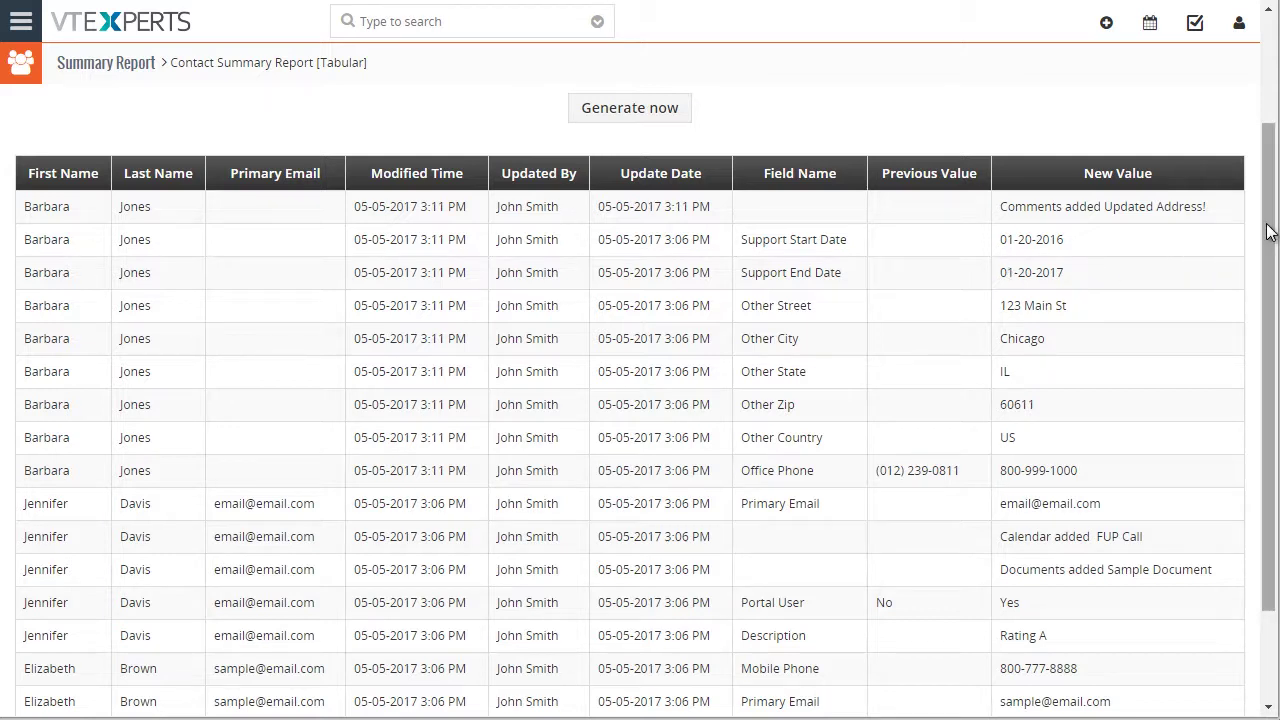
drag(1268, 232, 1273, 192)
scroll(1037, 200, up, 2)
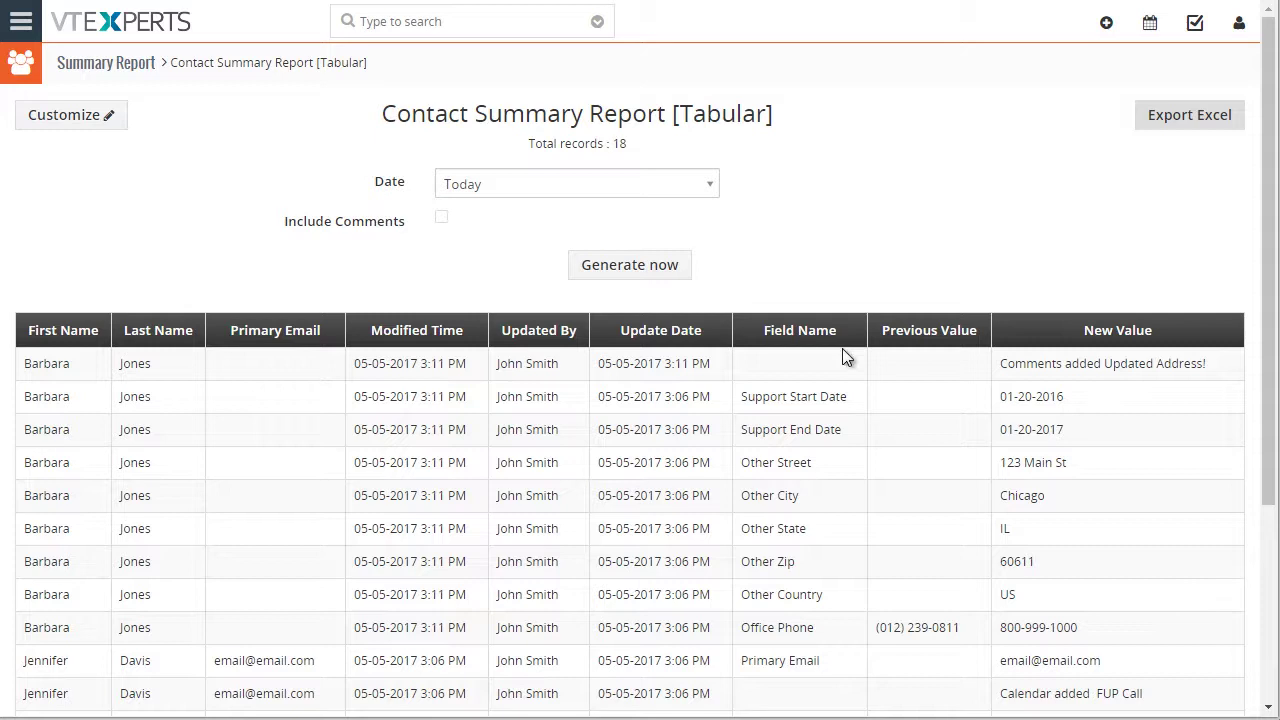
scroll(844, 350, down, 4)
scroll(840, 372, up, 2)
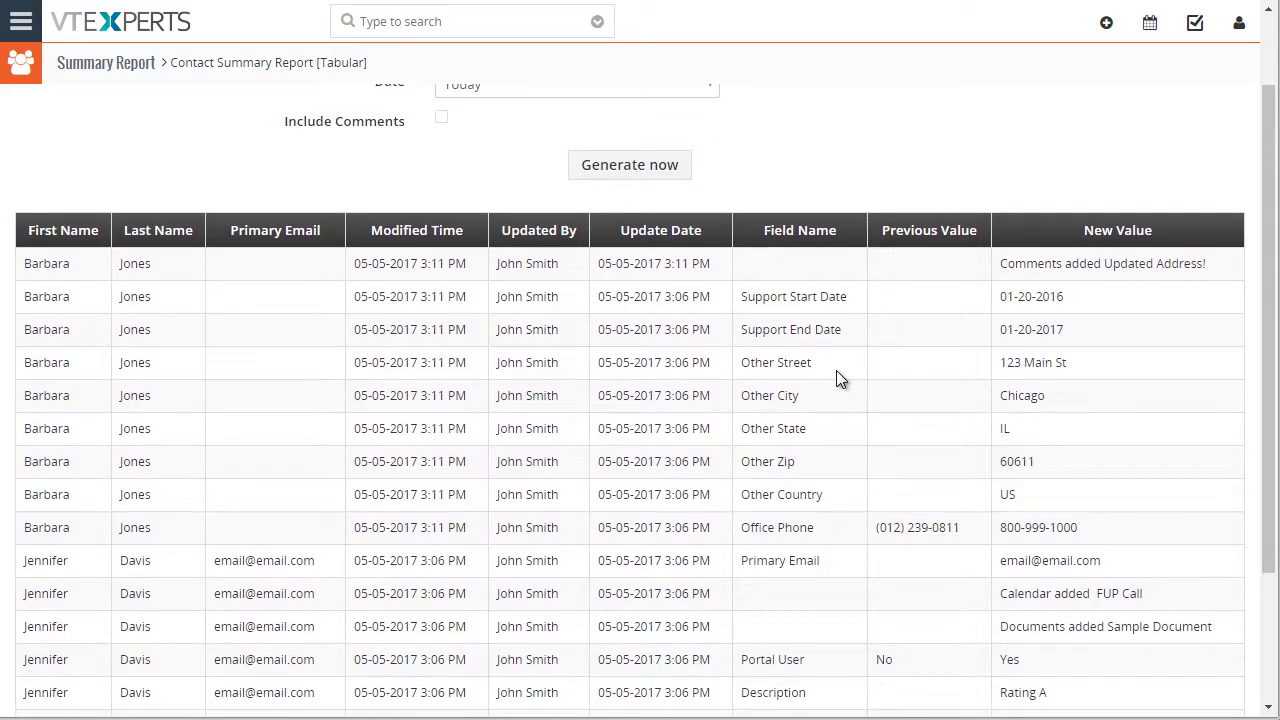
scroll(738, 331, up, 2)
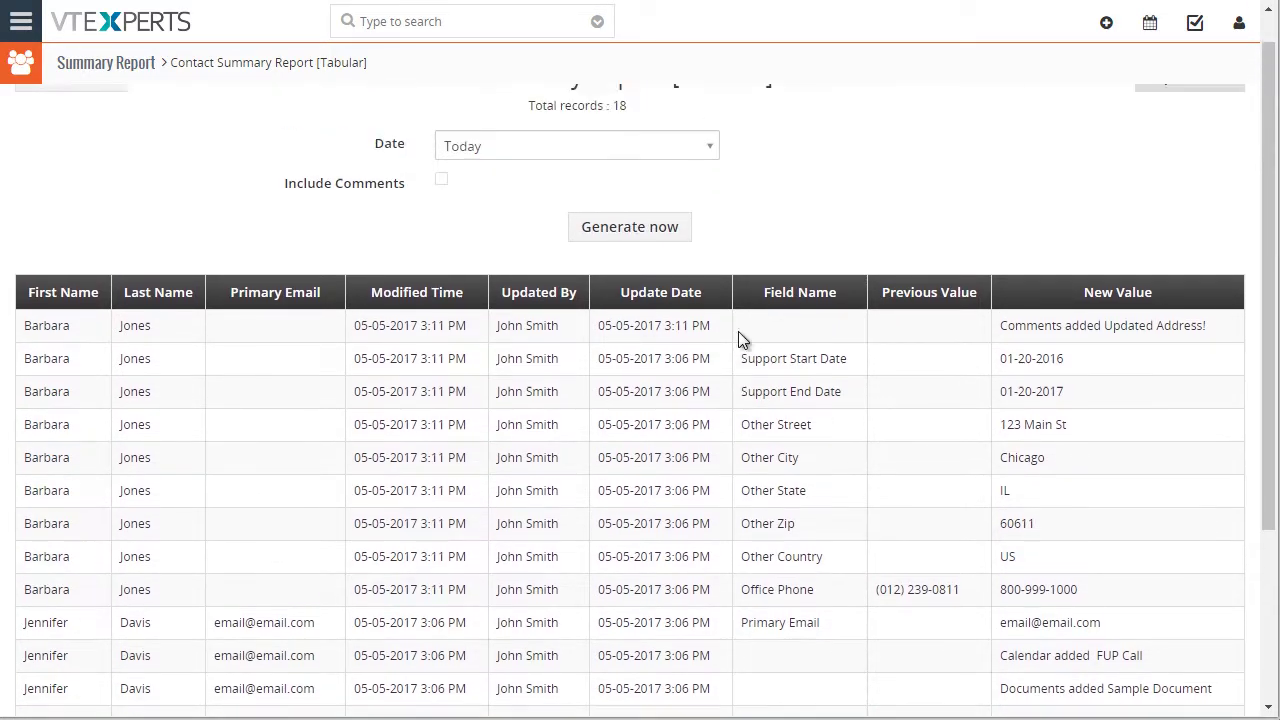
Step: Regenerate the tabular report with Include Comments on, showing the Comments row
click(443, 219)
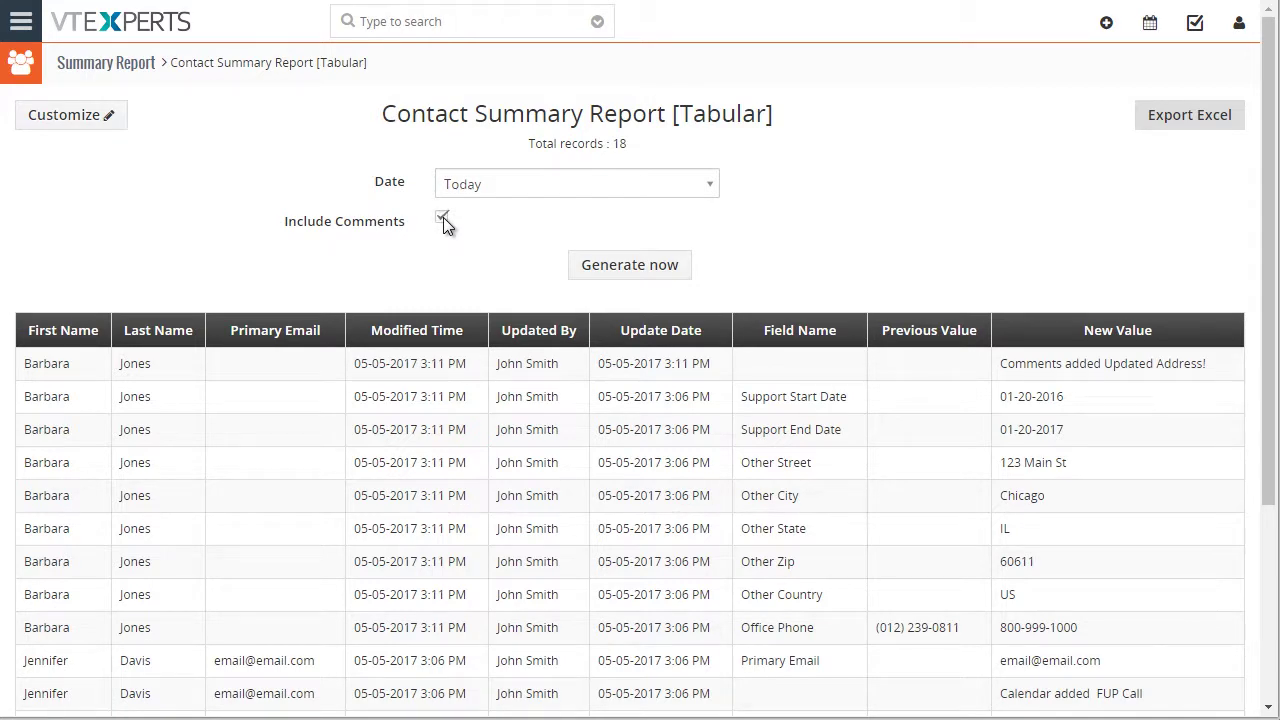
click(647, 268)
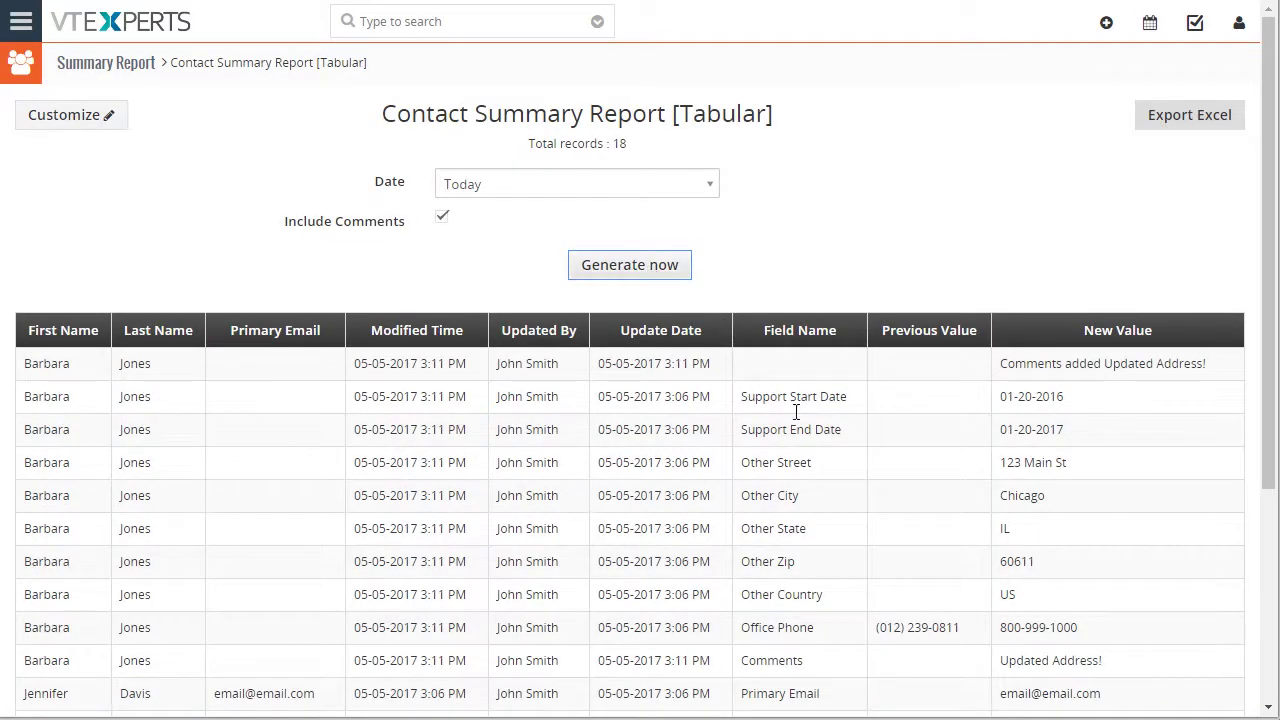
double_click(770, 662)
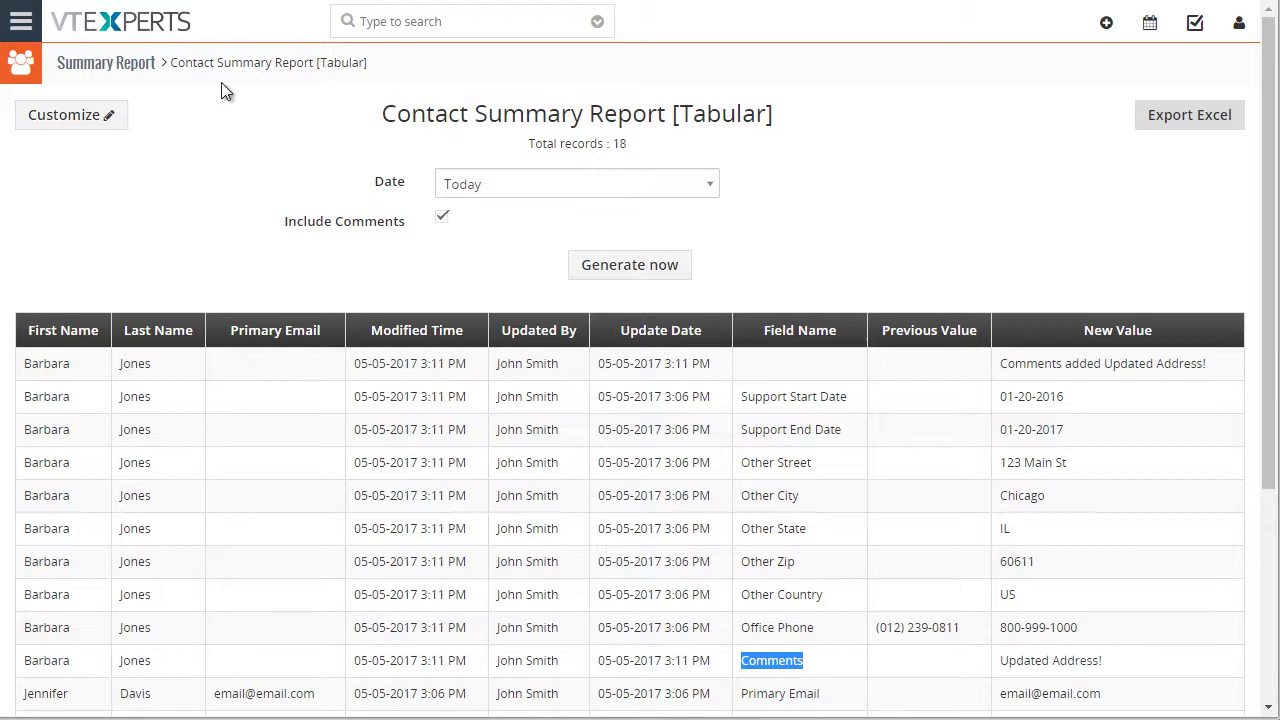
Step: Edit the Contact Summary Report [Standard] from the report list, leaving its type as Standard
click(143, 67)
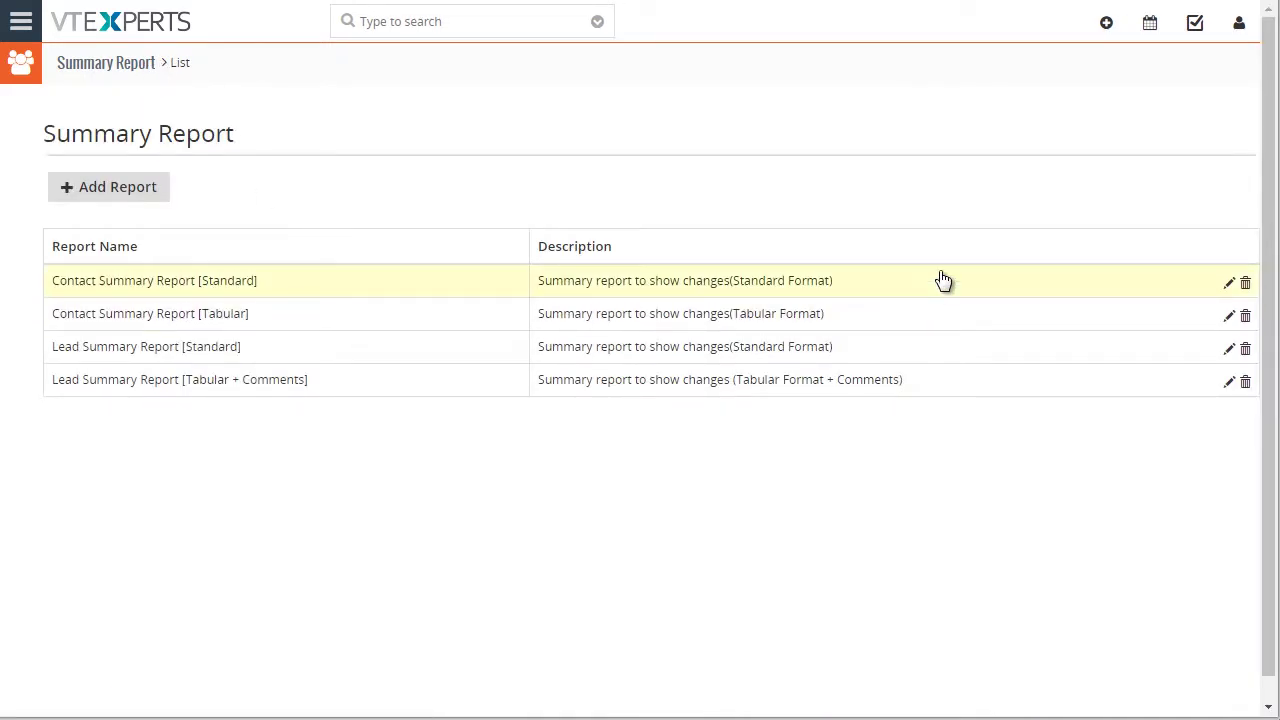
click(1230, 286)
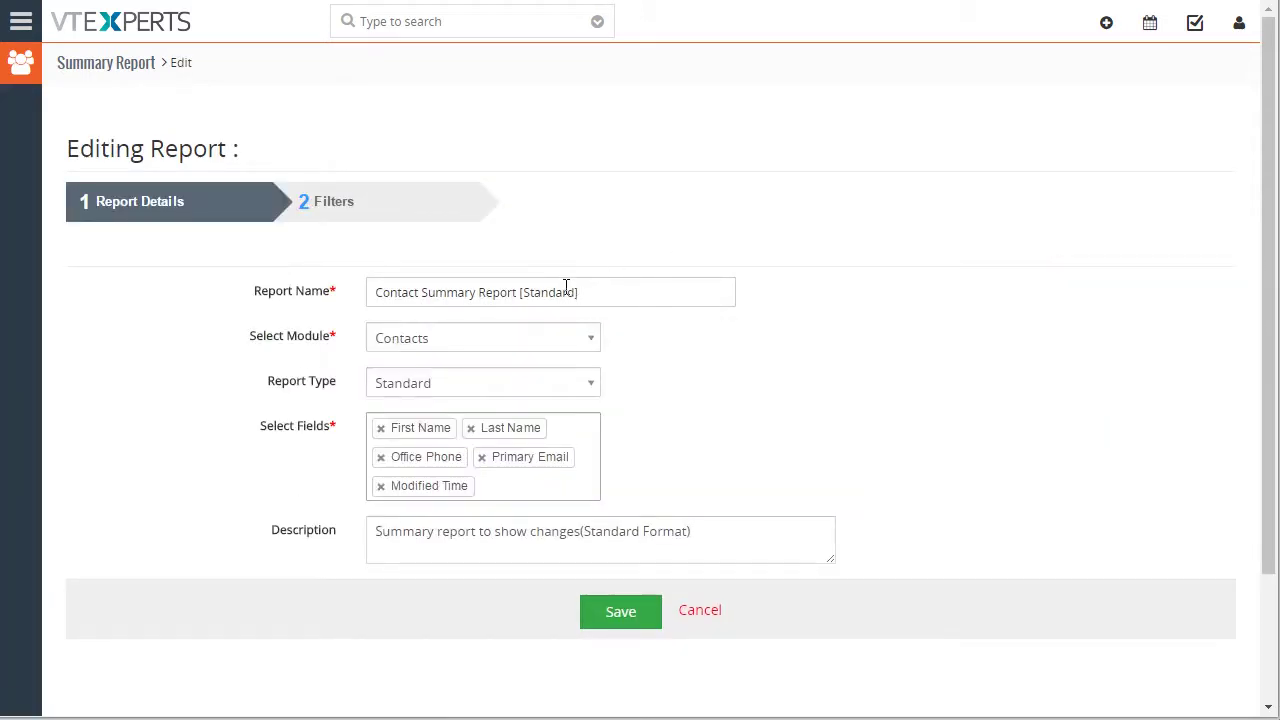
click(418, 383)
click(811, 409)
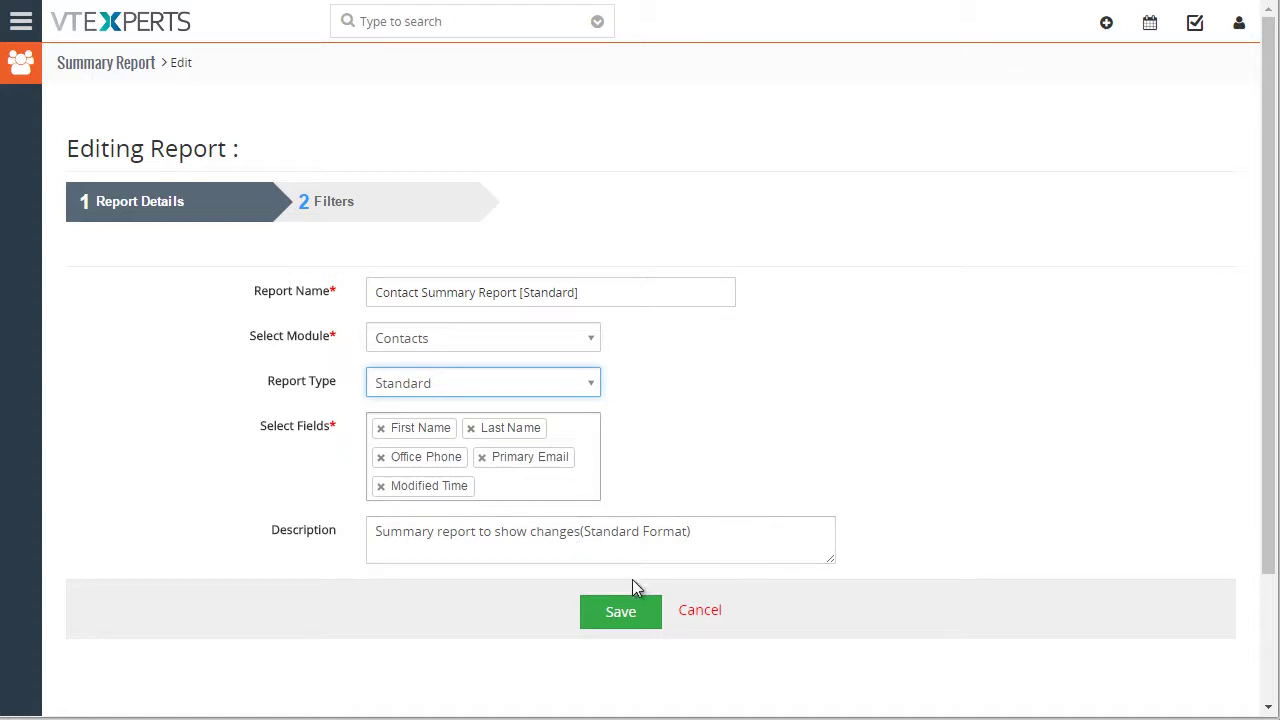
Step: Save the report and regenerate it with the date range Today, giving 5 records
click(617, 612)
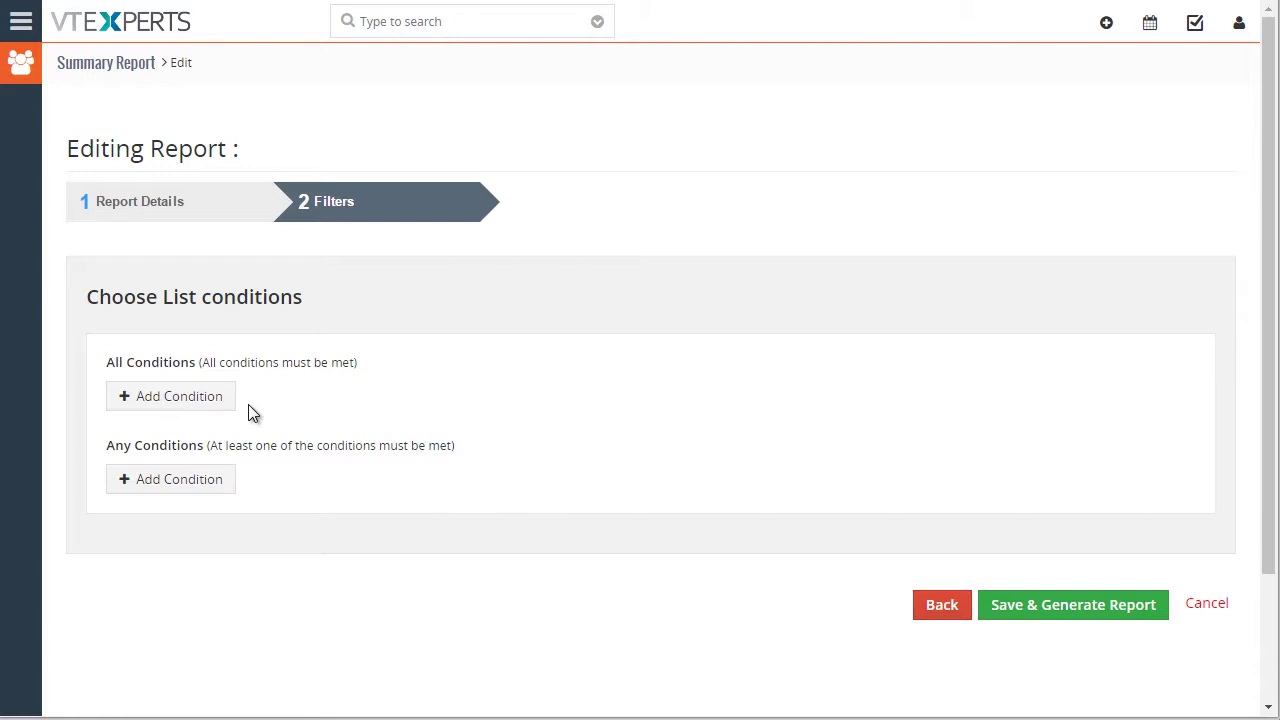
click(1049, 608)
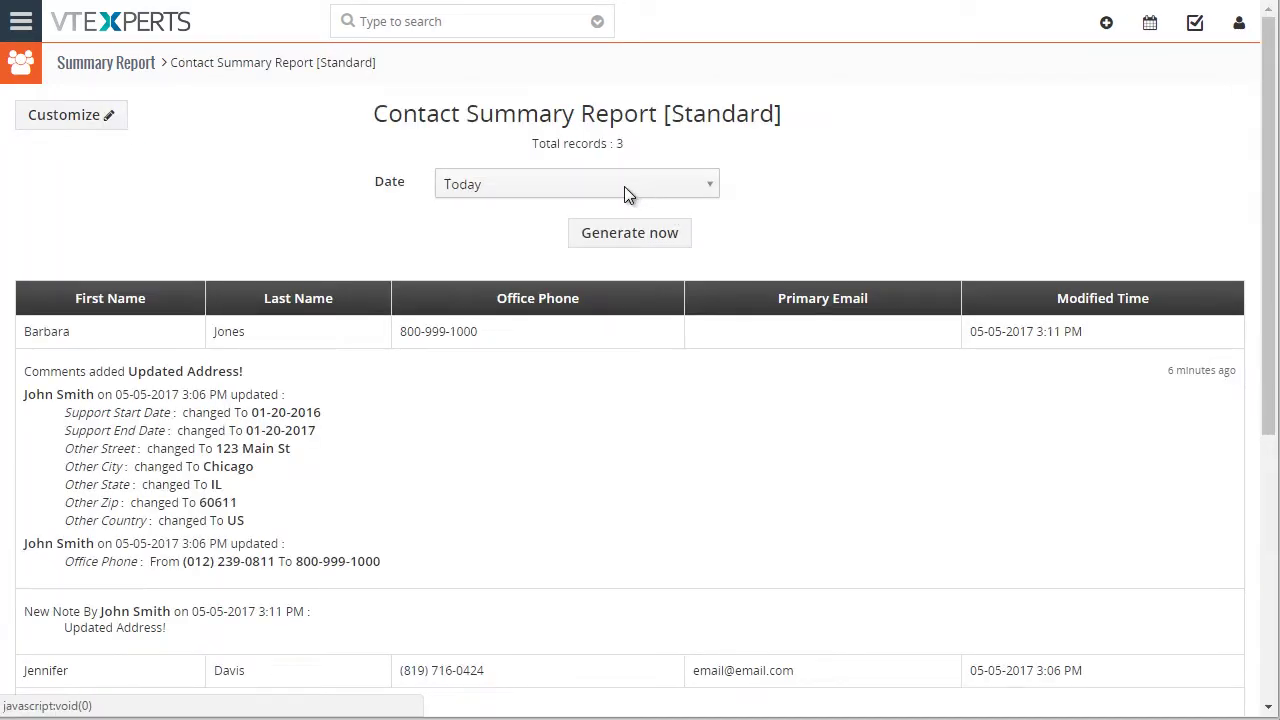
click(624, 184)
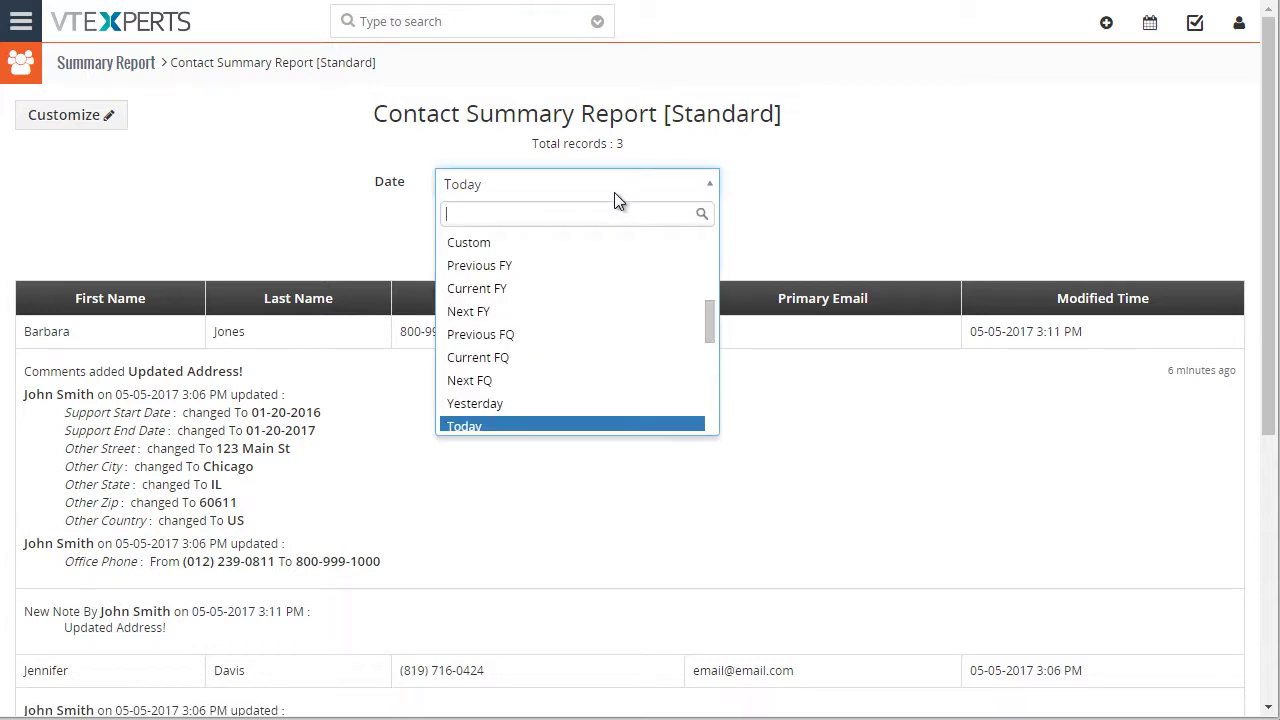
scroll(522, 392, down, 2)
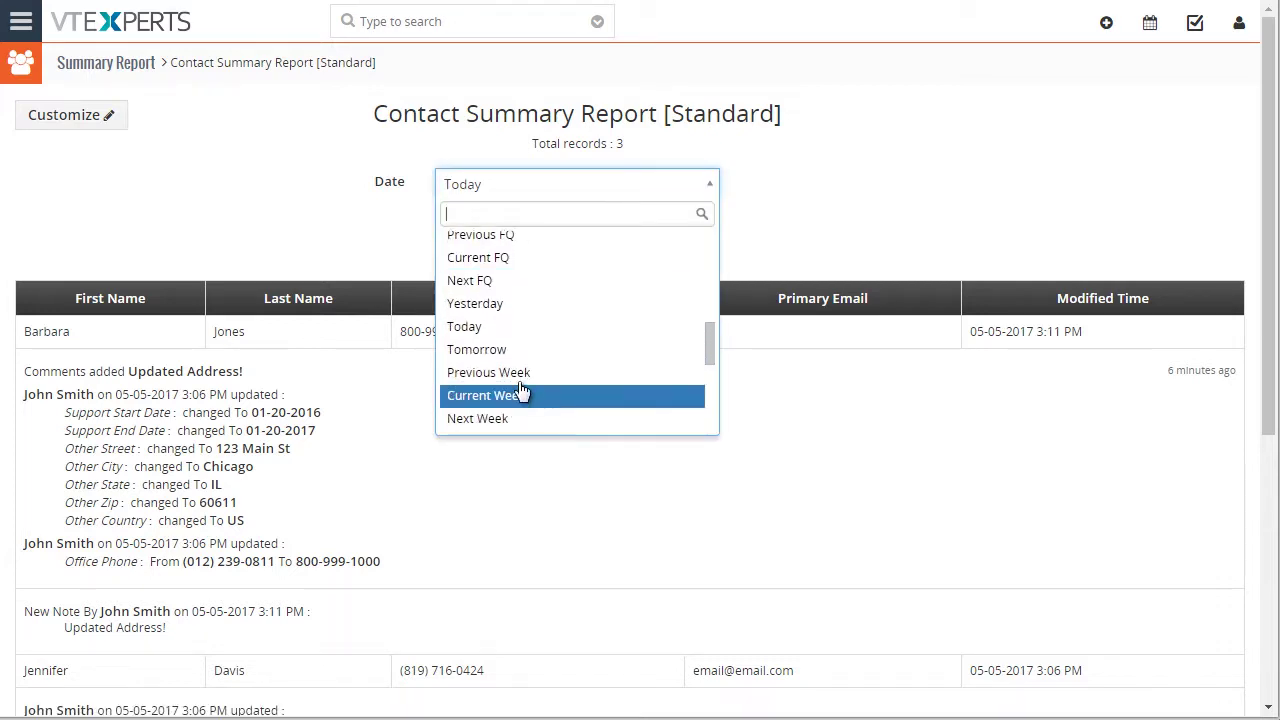
click(496, 330)
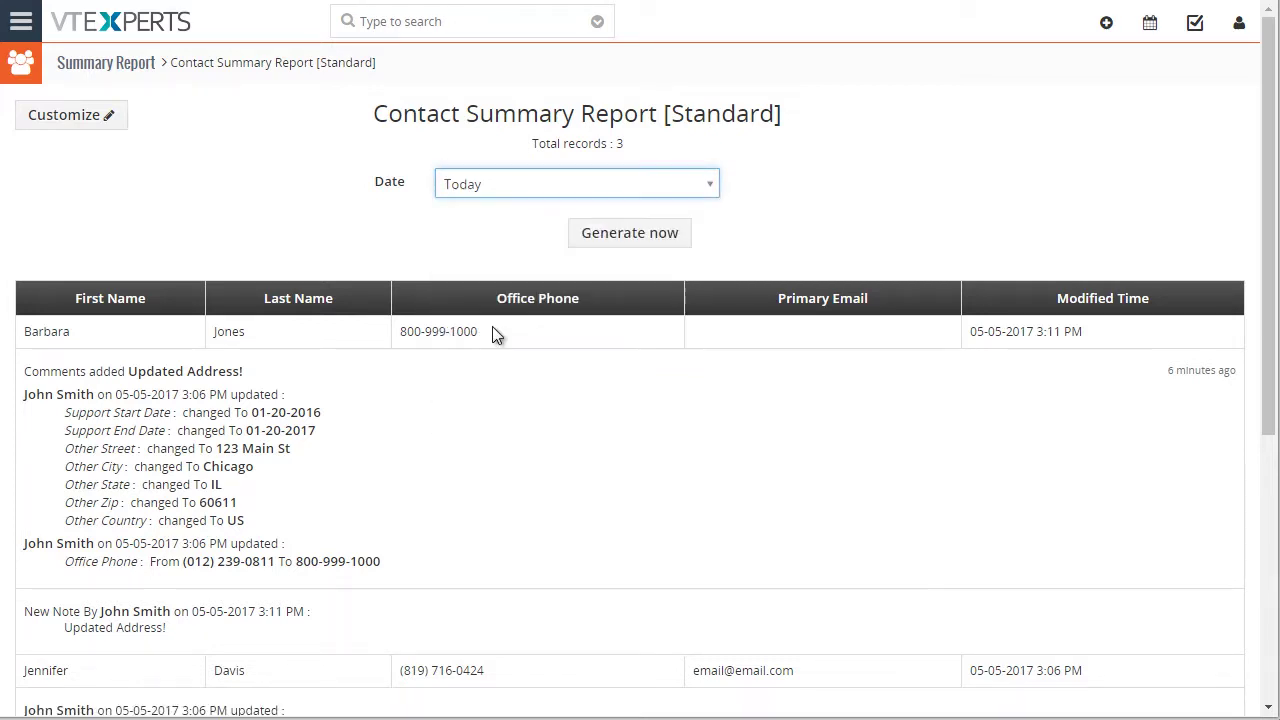
click(627, 235)
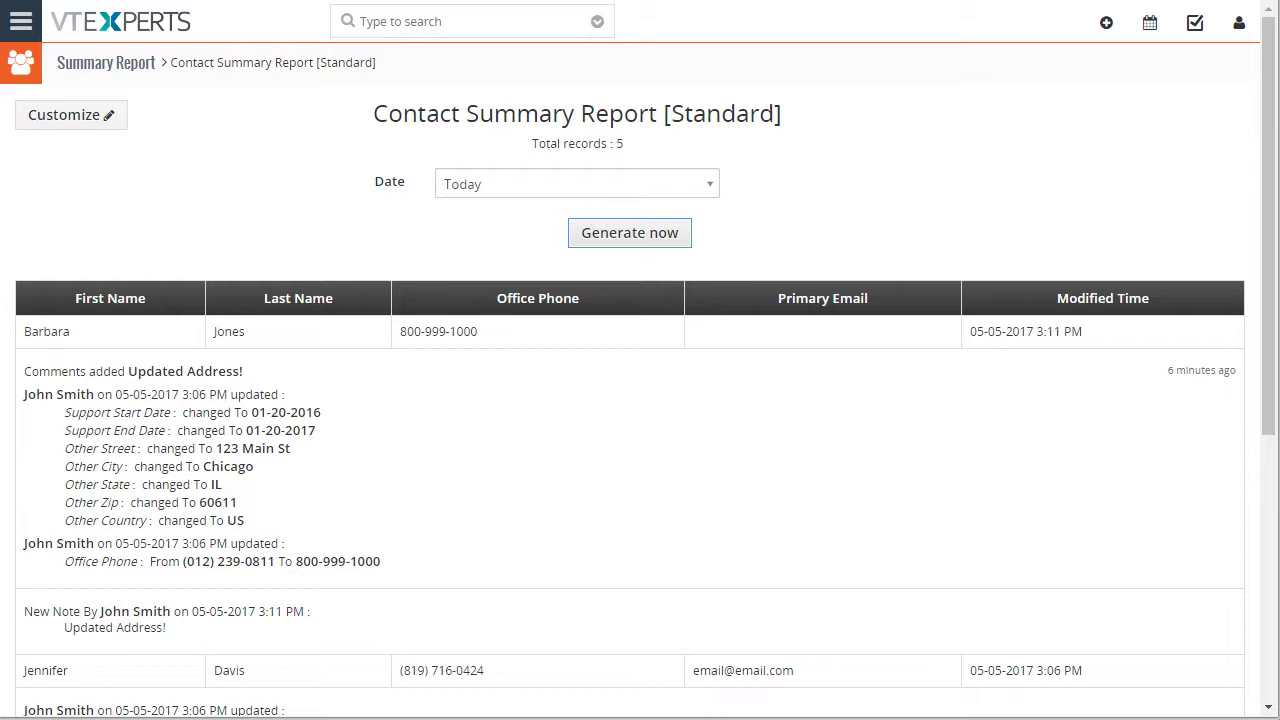
Step: Customize the report to Tabular type with Salutation, First Name and Last Name fields
click(103, 122)
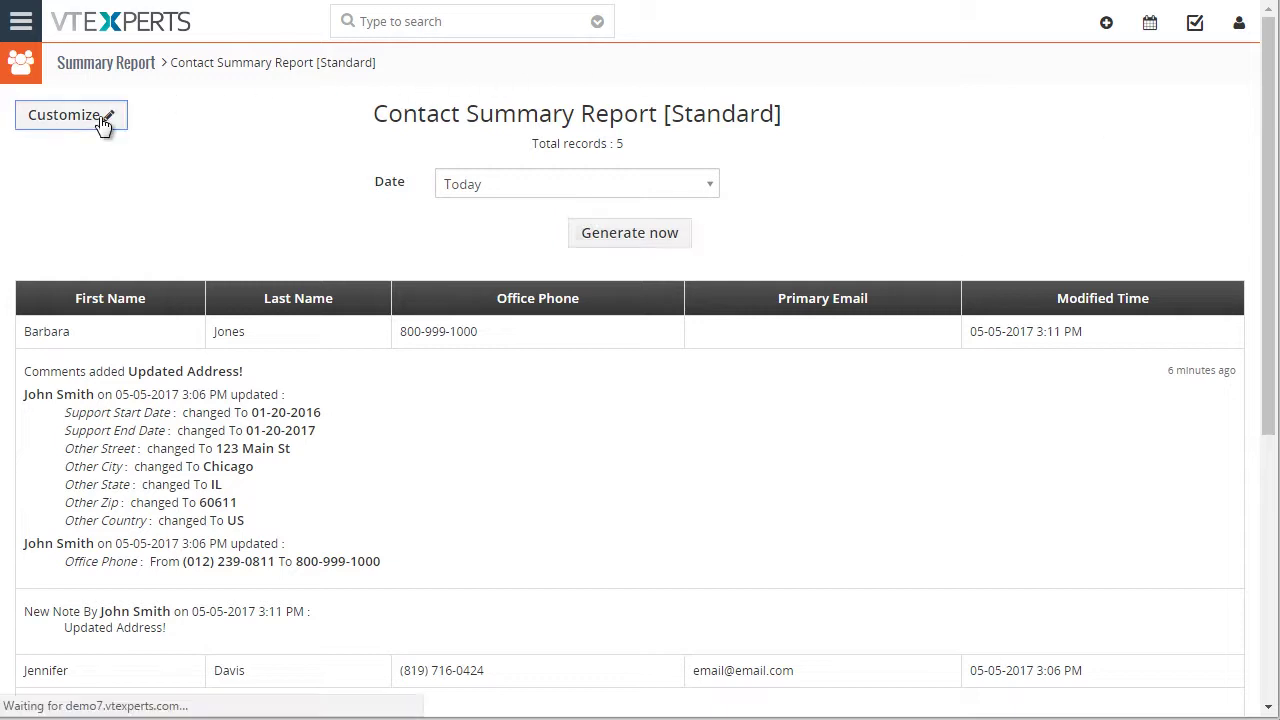
click(449, 389)
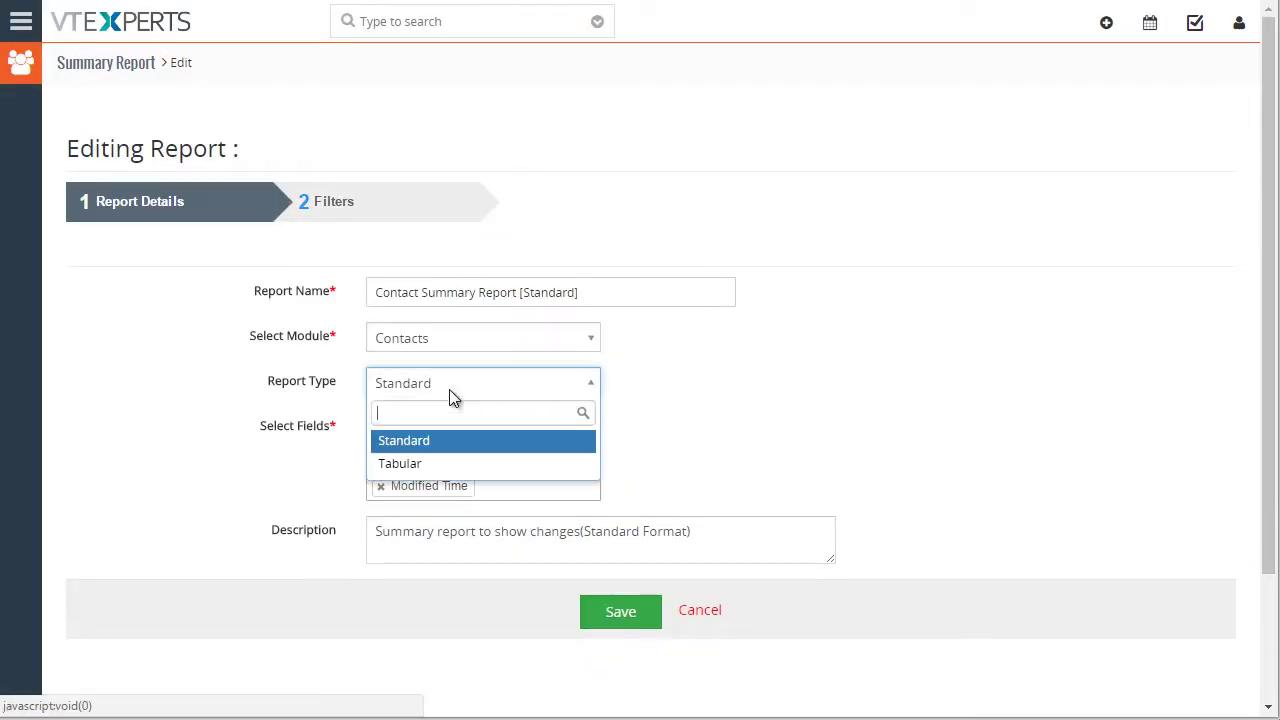
click(425, 466)
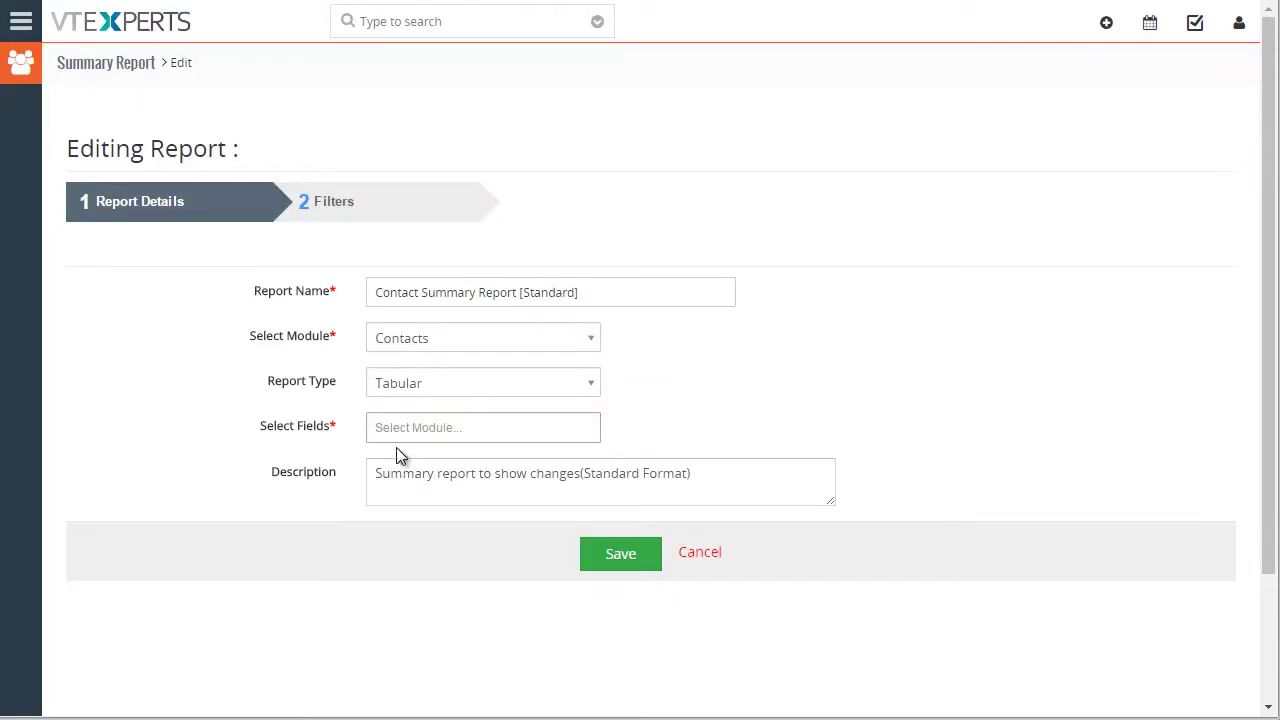
click(397, 426)
click(419, 488)
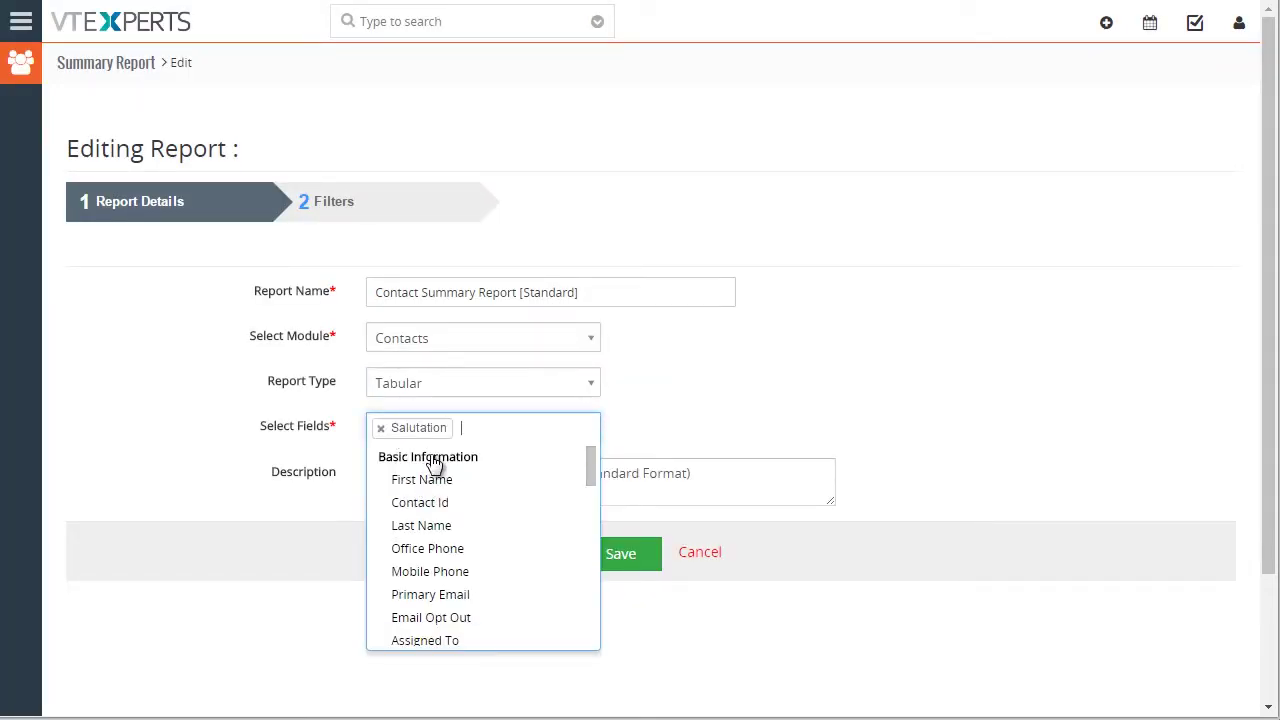
click(444, 488)
click(446, 502)
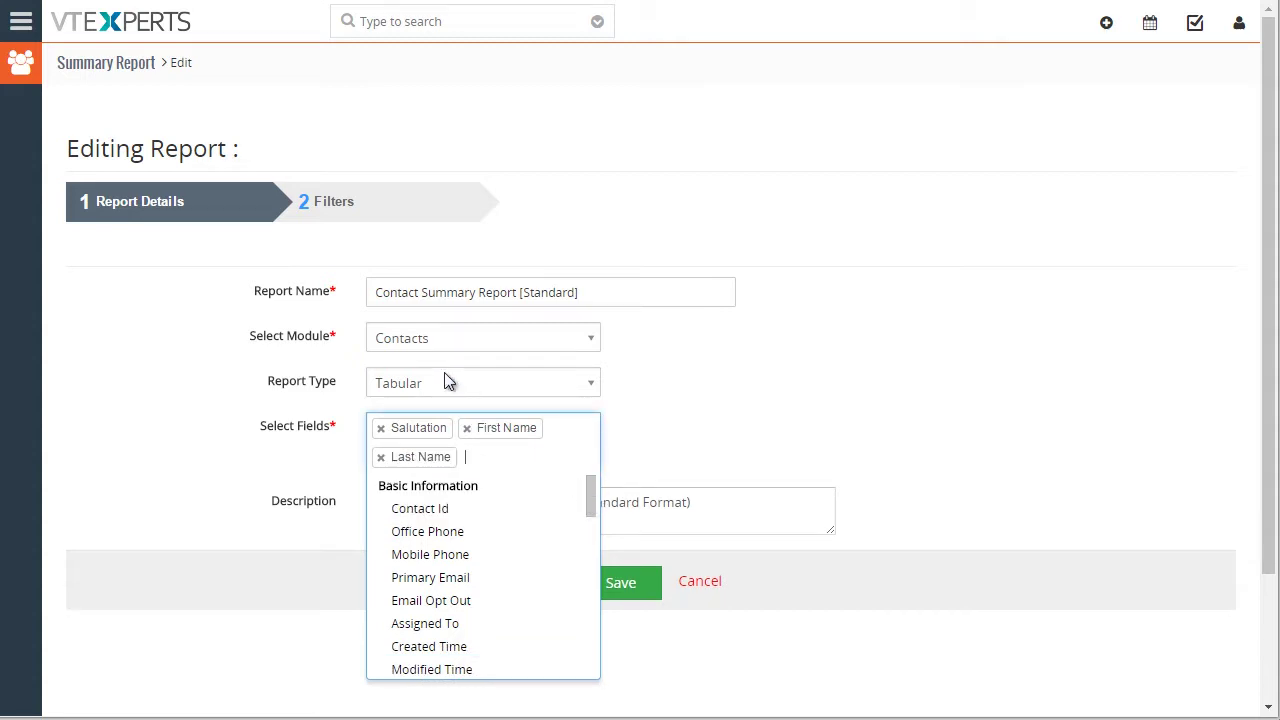
click(590, 500)
drag(593, 508, 597, 666)
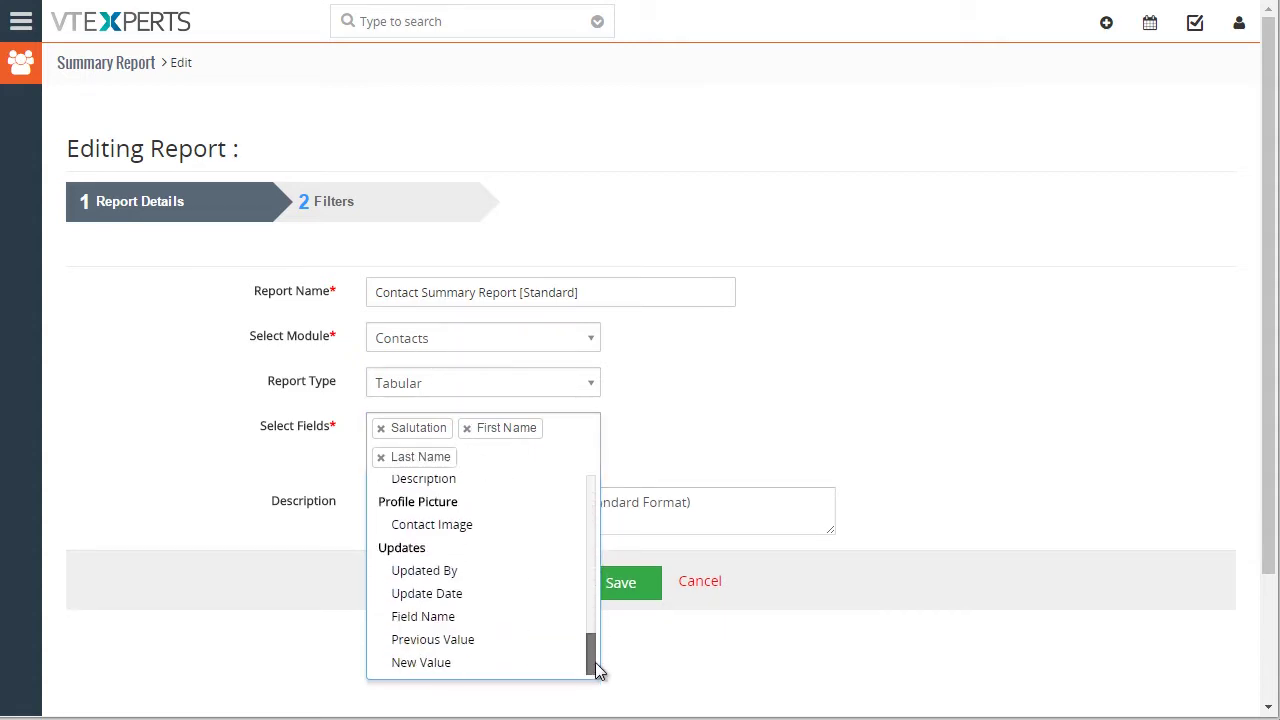